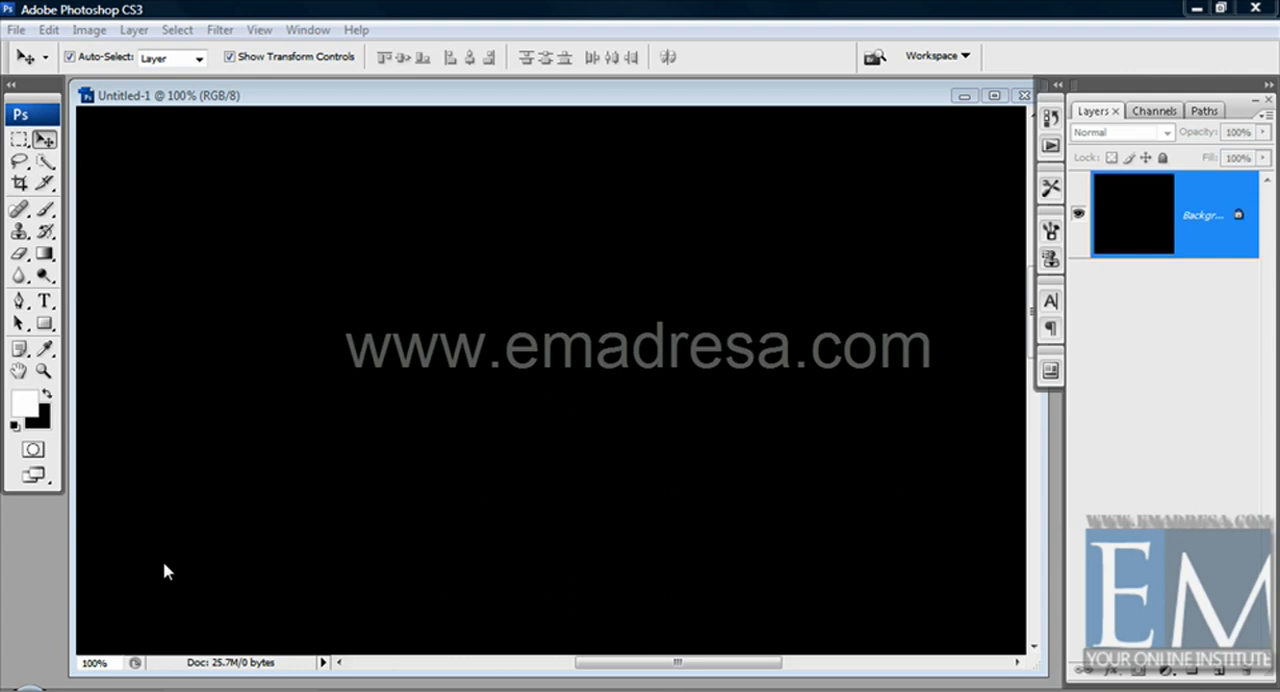
Hide the transform controls and draw two separate white rectangles side by side on the black canvas
left_click(250, 58)
left_click(50, 327)
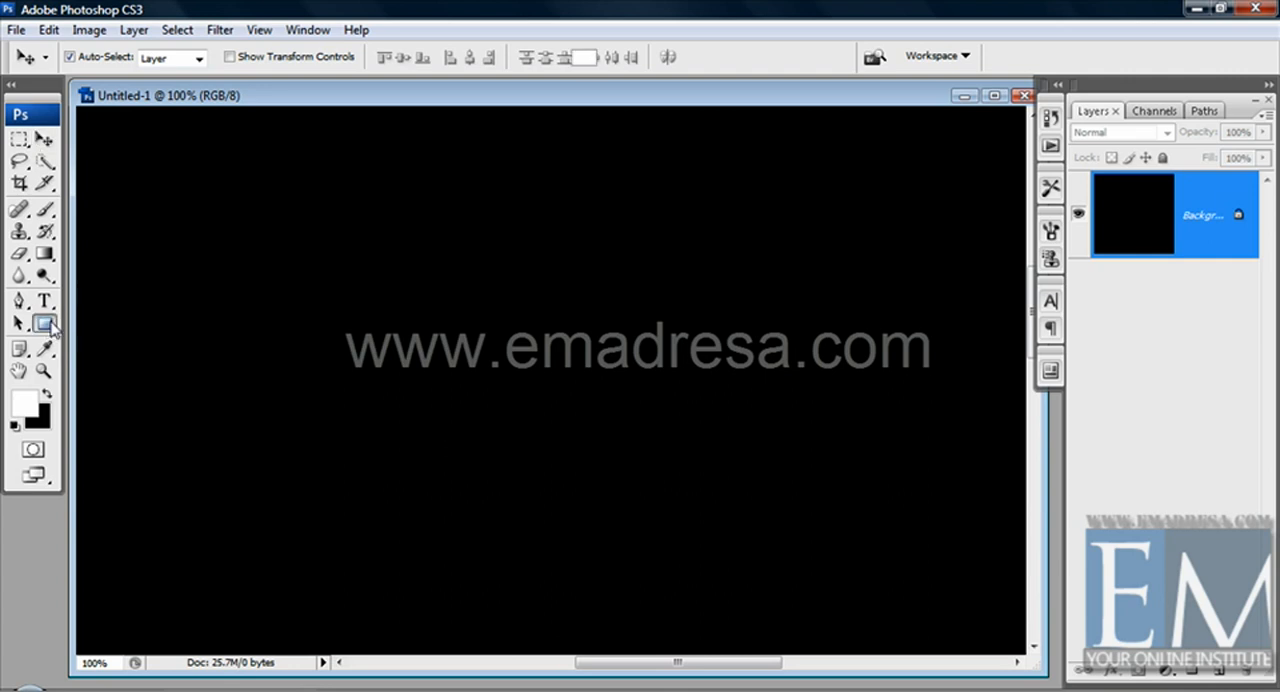
left_click_drag(153, 276, 392, 541)
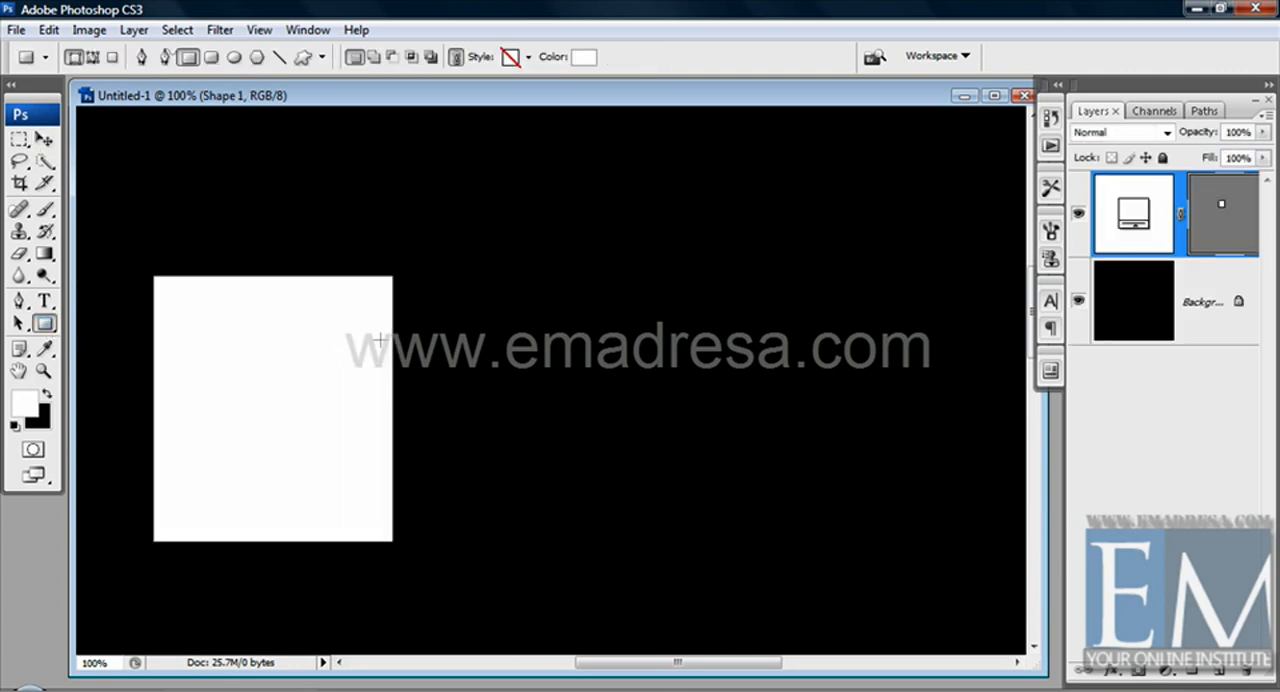
left_click_drag(410, 328, 702, 544)
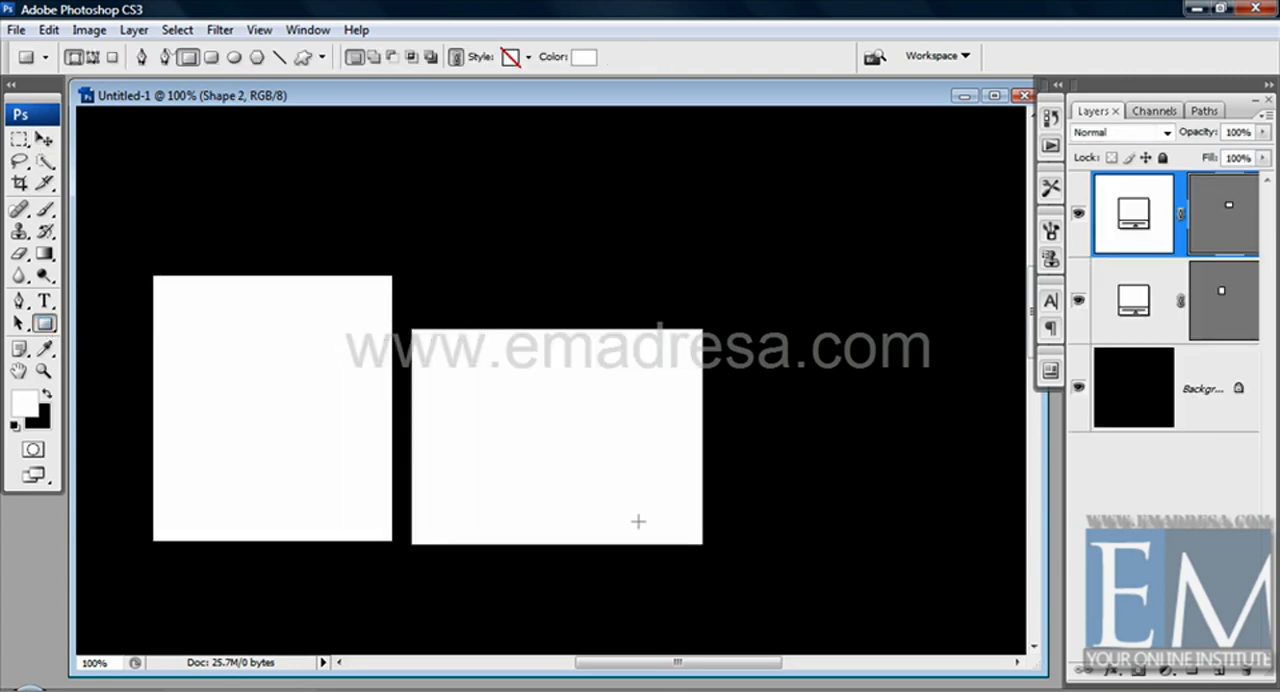
Use the Move tool to spread the two rectangles apart toward opposite sides of the canvas
left_click(44, 140)
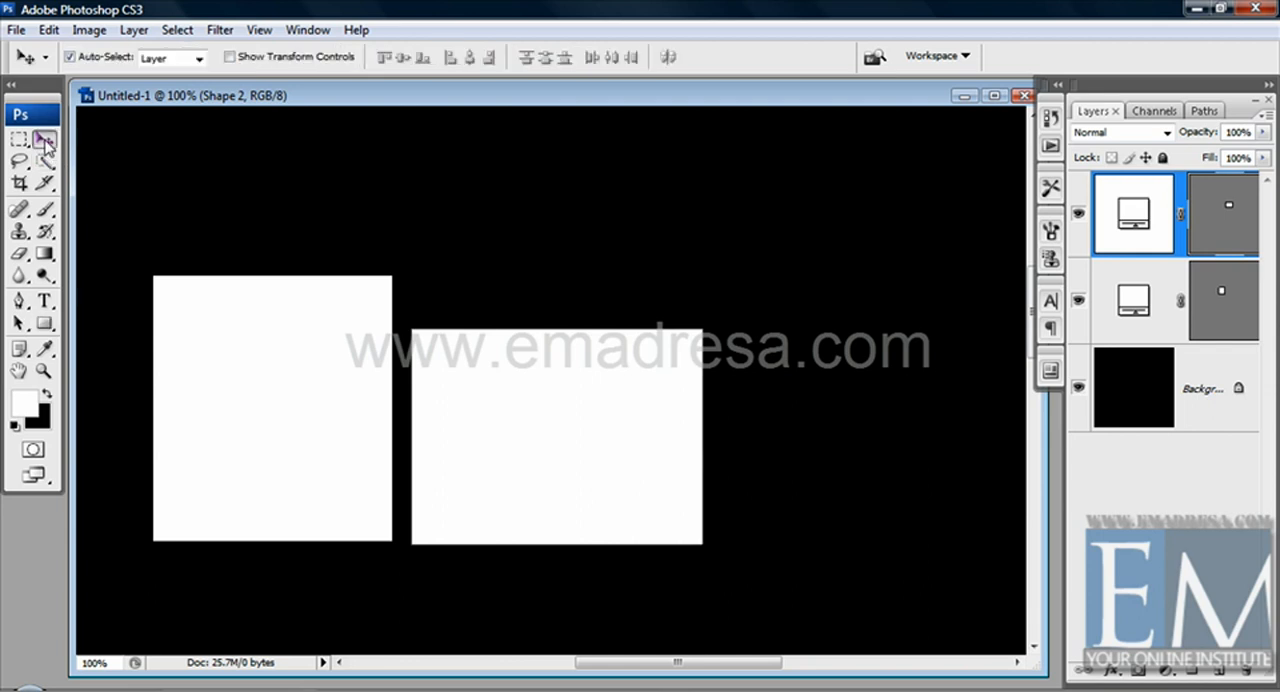
left_click_drag(237, 338, 154, 200)
left_click_drag(451, 380, 771, 386)
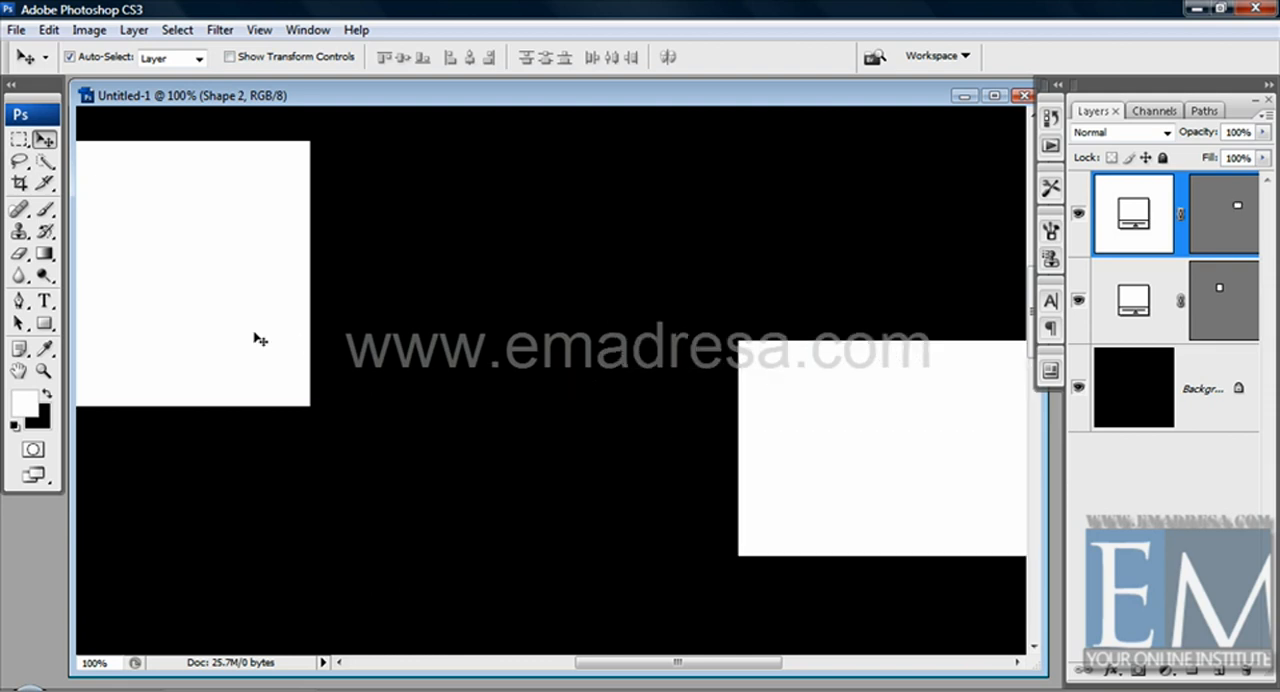
left_click_drag(257, 337, 271, 452)
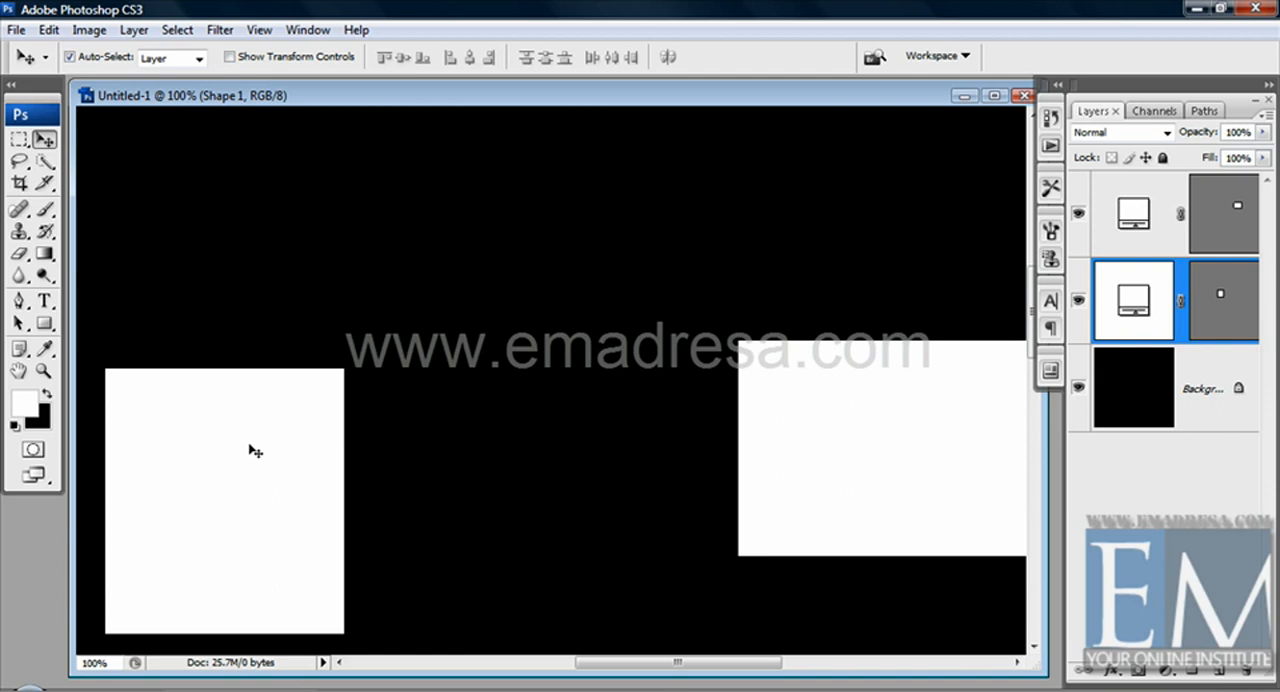
left_click_drag(251, 449, 343, 293)
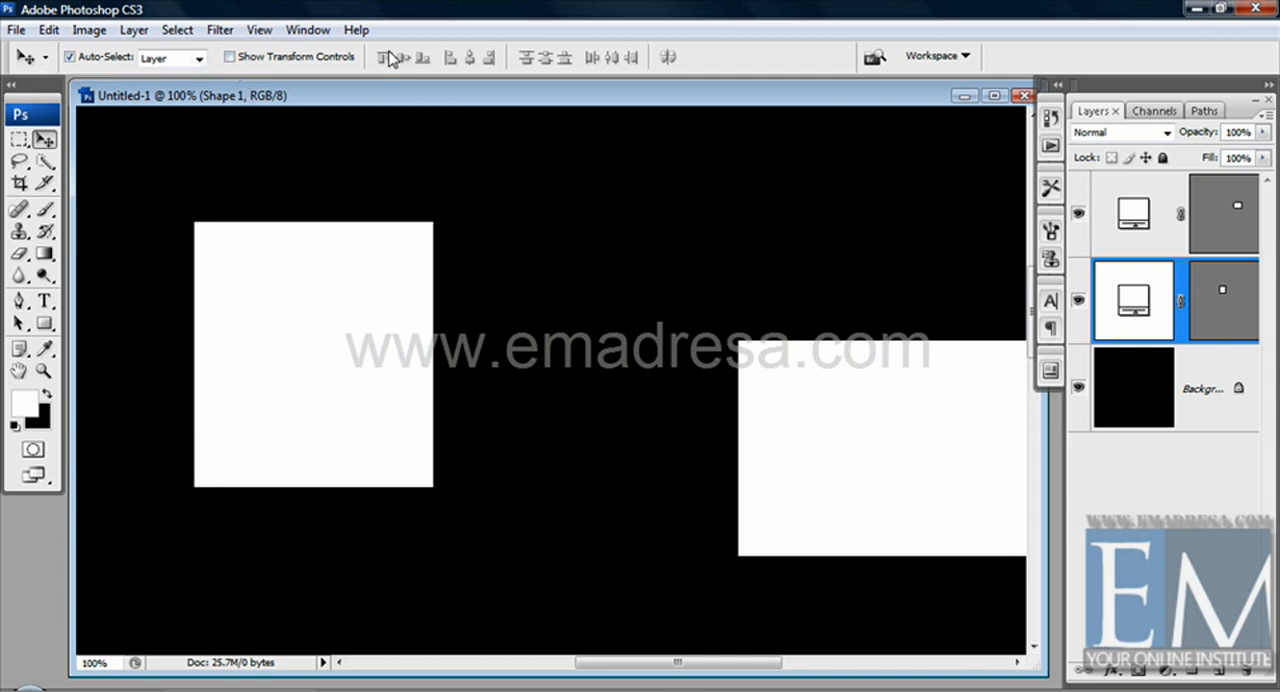
Show the transform controls, scale the first rectangle to about 98% and rotate it to about -144.3°
left_click(230, 57)
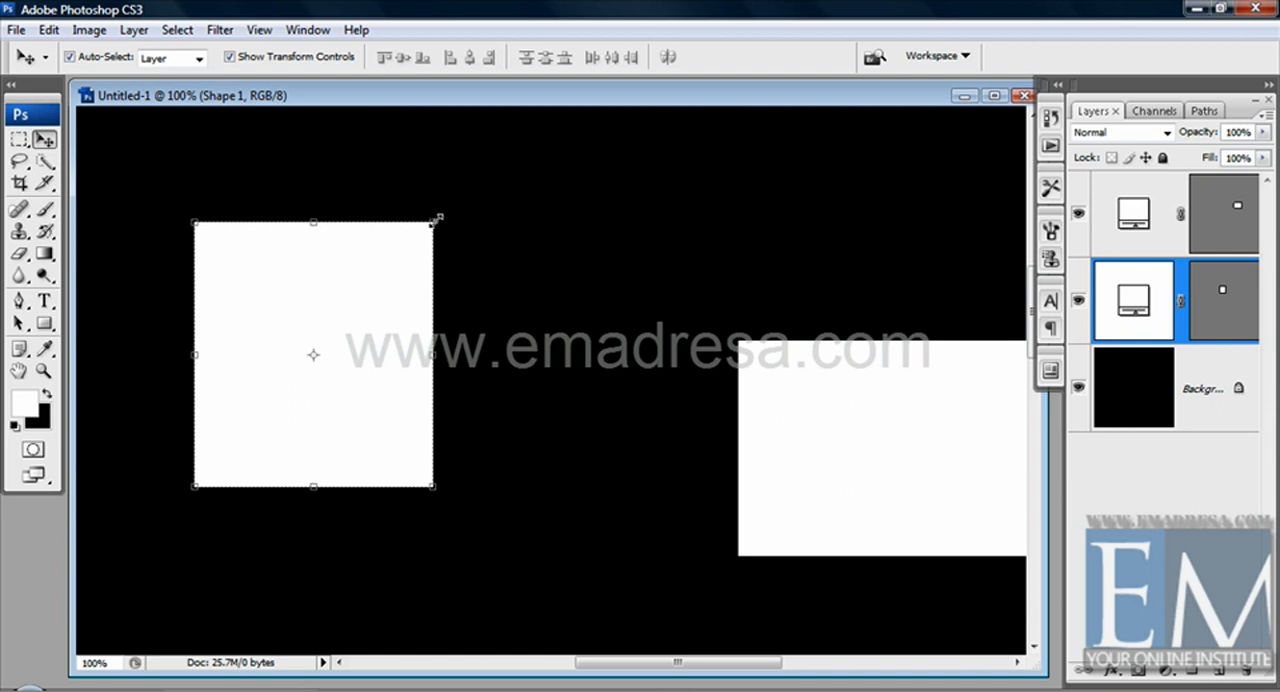
mouse_move(436, 217)
left_mouse_down()
mouse_move(343, 320)
mouse_move(437, 289)
mouse_move(364, 331)
mouse_move(114, 200)
mouse_move(380, 391)
mouse_move(597, 474)
mouse_move(214, 351)
mouse_move(471, 417)
mouse_move(380, 257)
mouse_move(432, 223)
left_mouse_up()
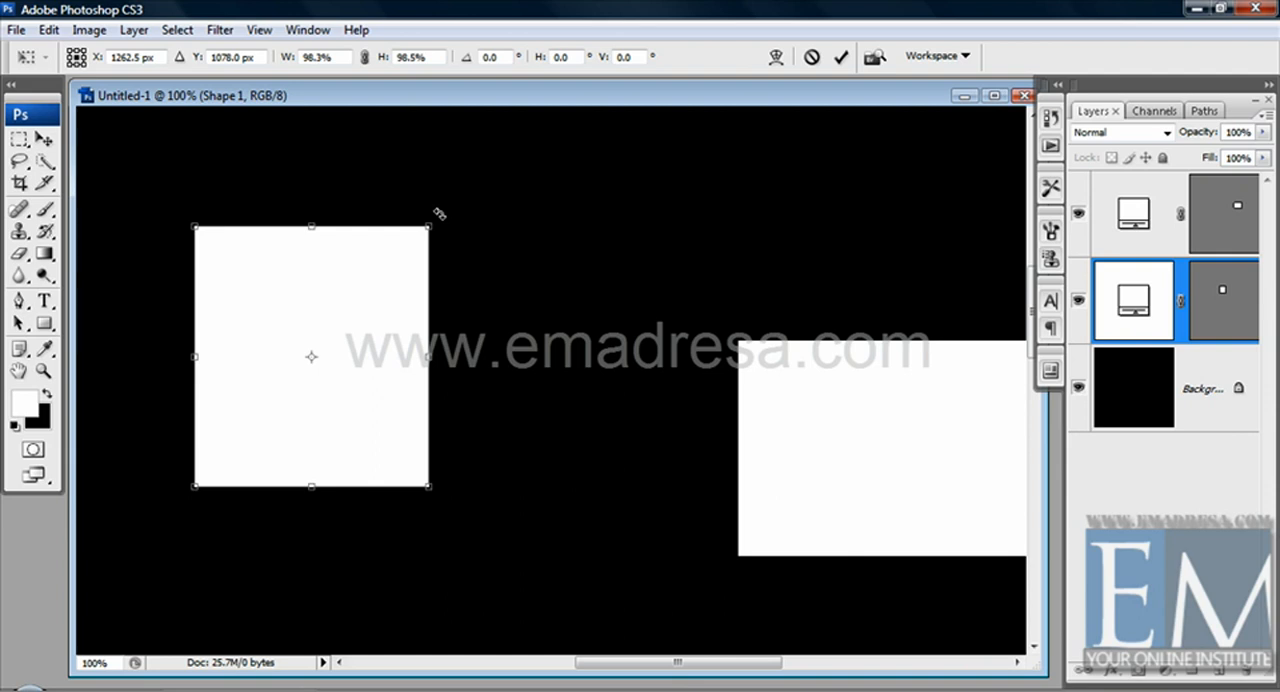
left_click_drag(438, 213, 298, 186)
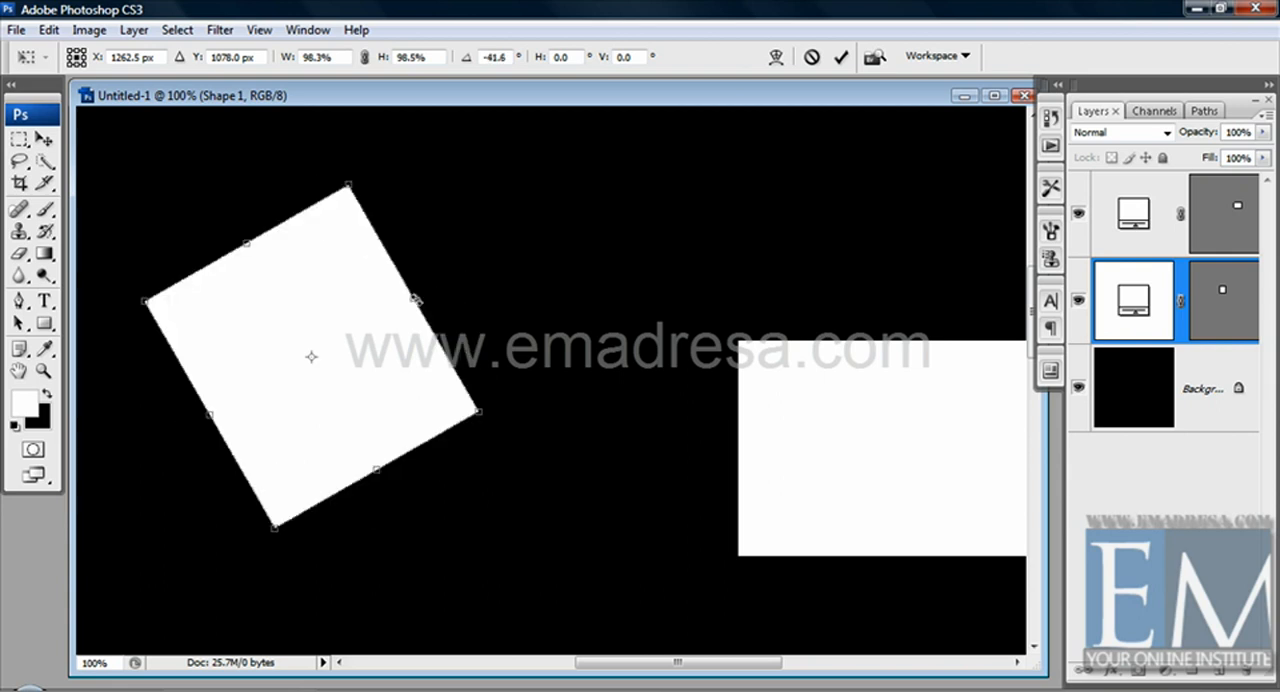
left_click_drag(416, 298, 274, 366)
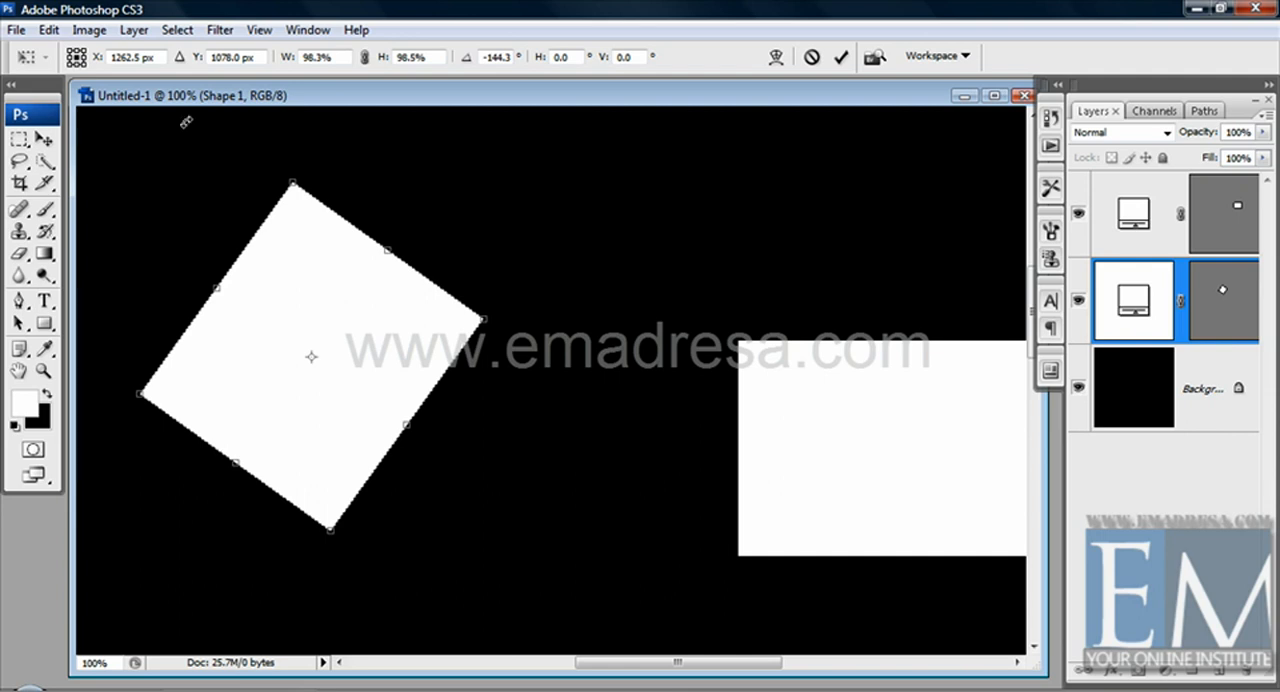
left_click(843, 60)
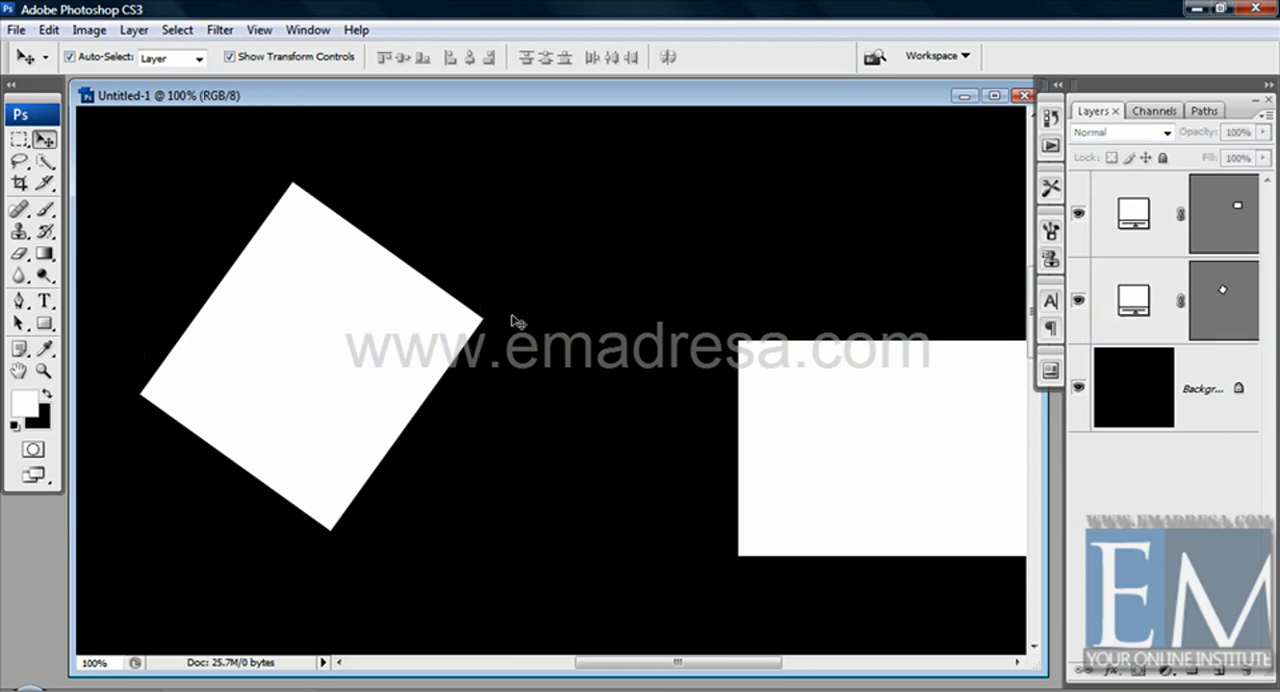
Scale the rotated shape to about 50% width and 46.6% height, and deselect it
left_click_drag(470, 330, 538, 295)
left_click_drag(580, 167, 408, 352)
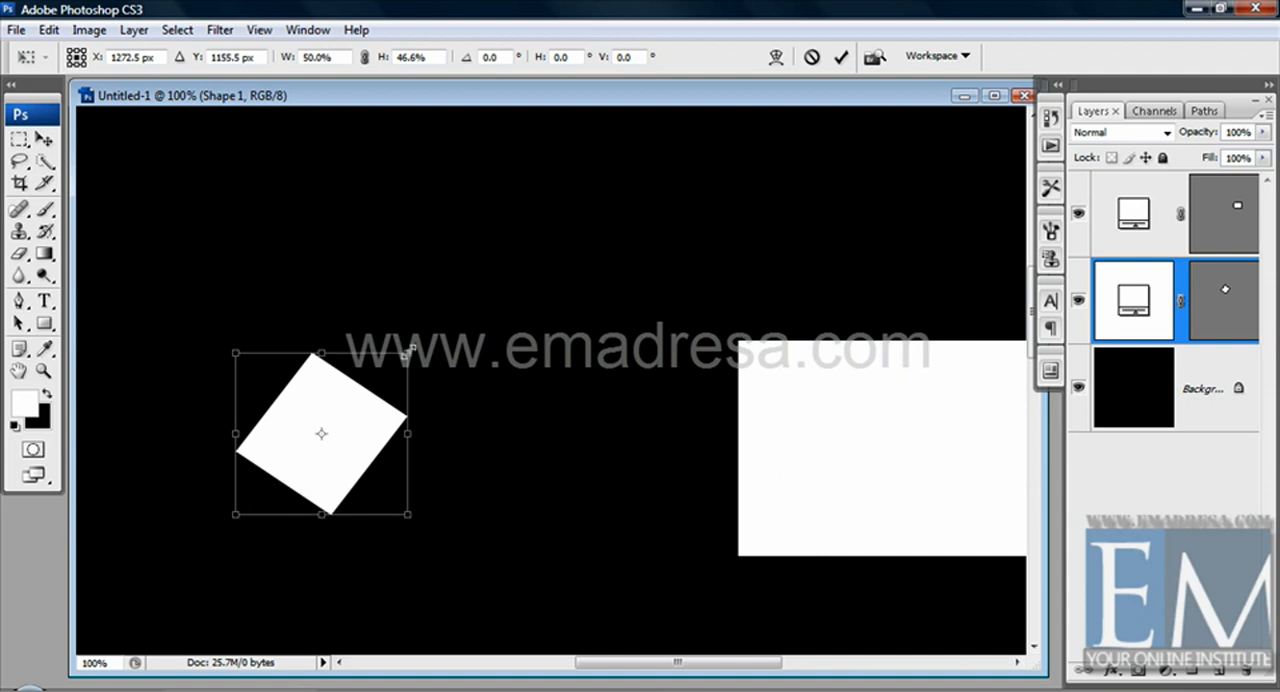
key("Return")
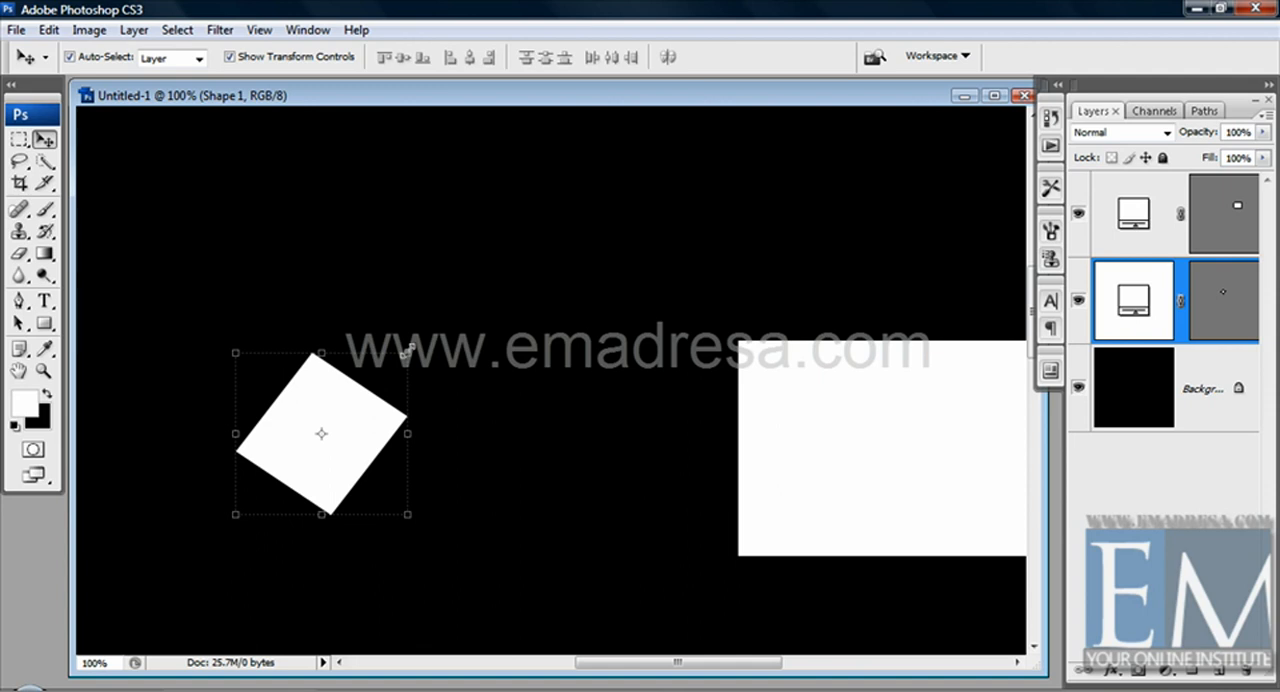
left_click(441, 291)
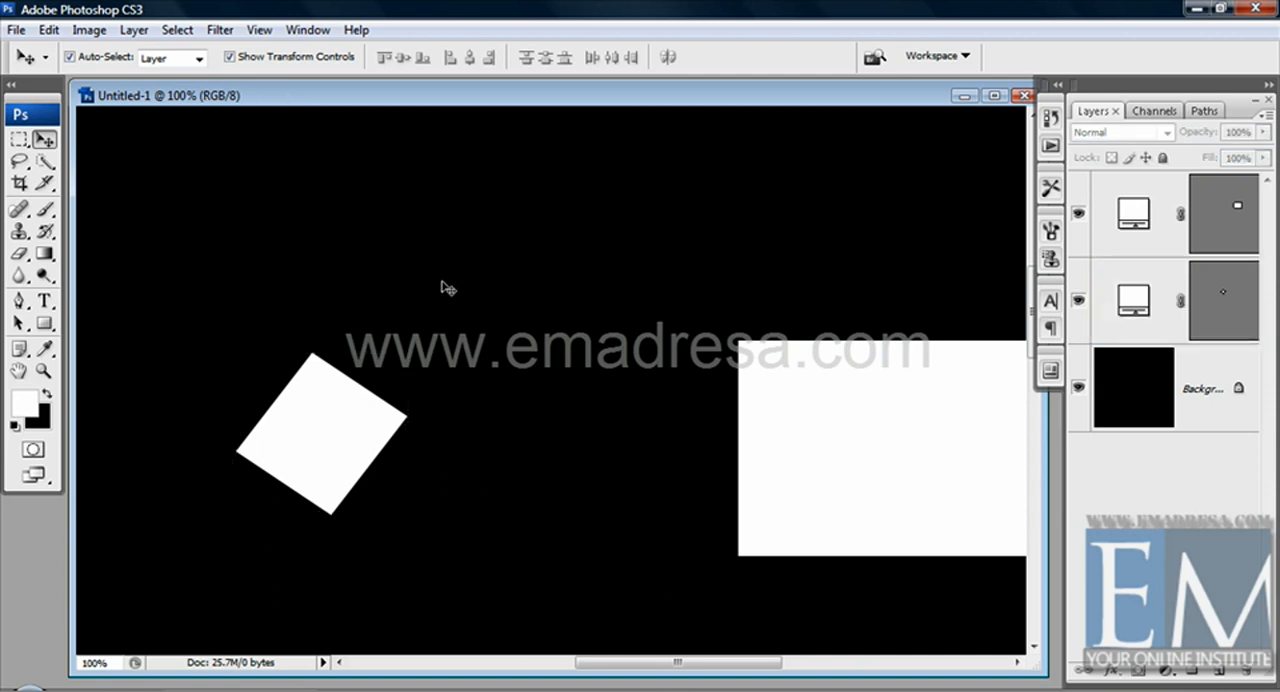
Move the large rectangle fully into view near the canvas's upper right corner
left_click(798, 408)
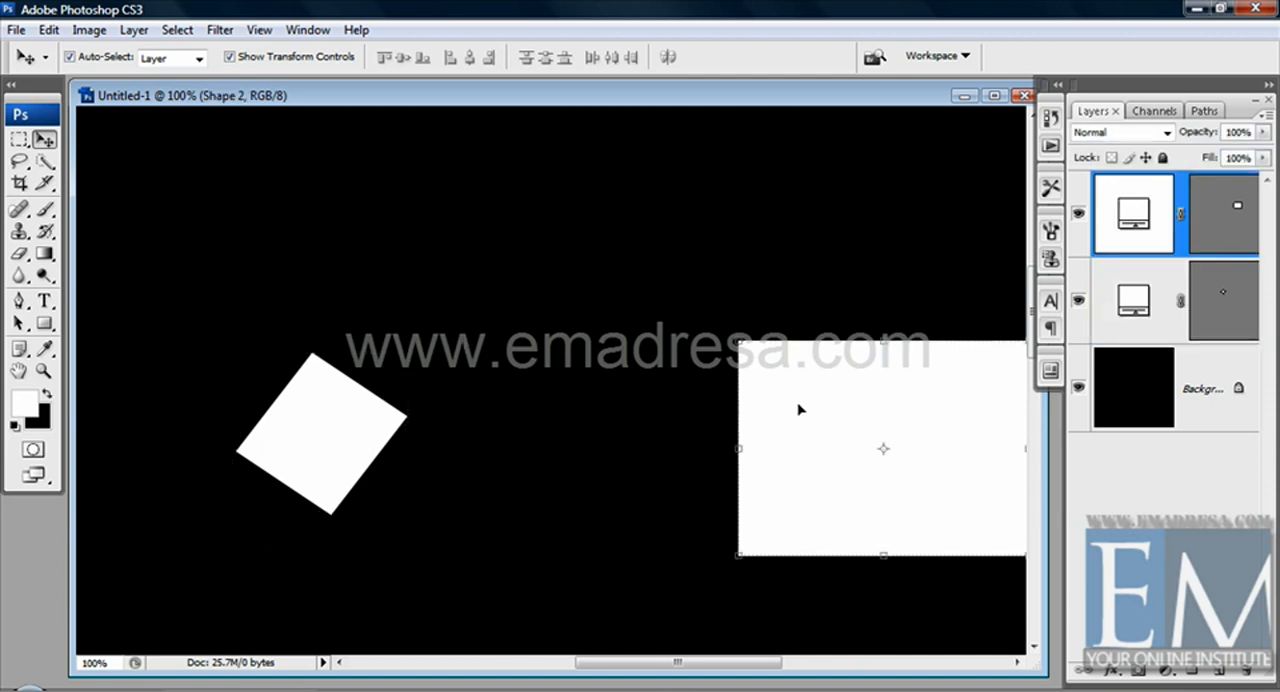
left_click_drag(798, 408, 755, 357)
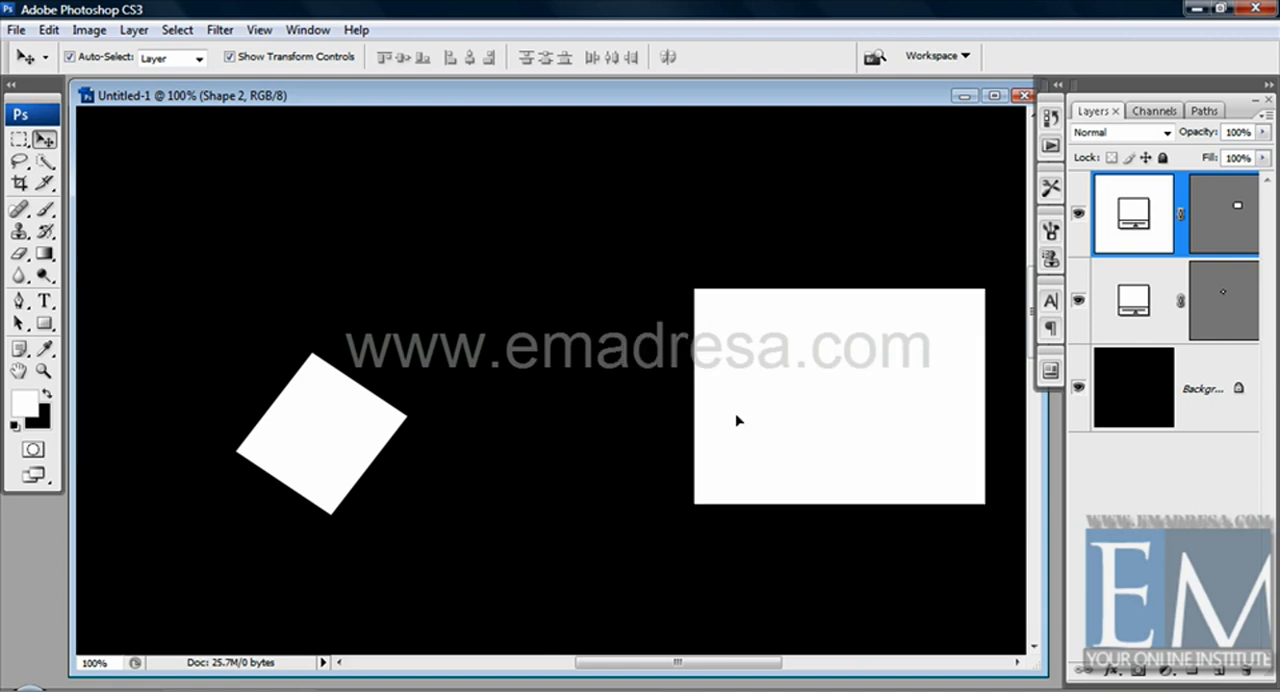
left_click_drag(737, 420, 779, 200)
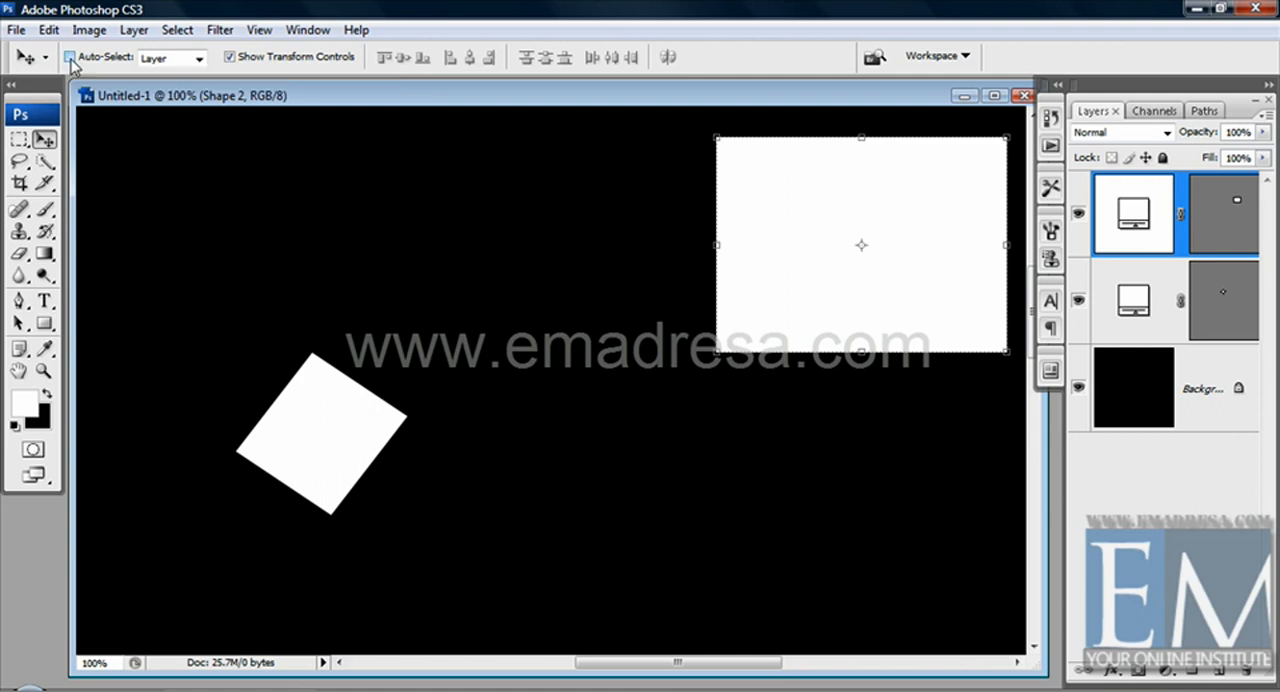
Turn off Auto-Select and move the large rectangle down toward the middle of the canvas without picking the other shape
left_click(70, 58)
left_click_drag(340, 438, 306, 480)
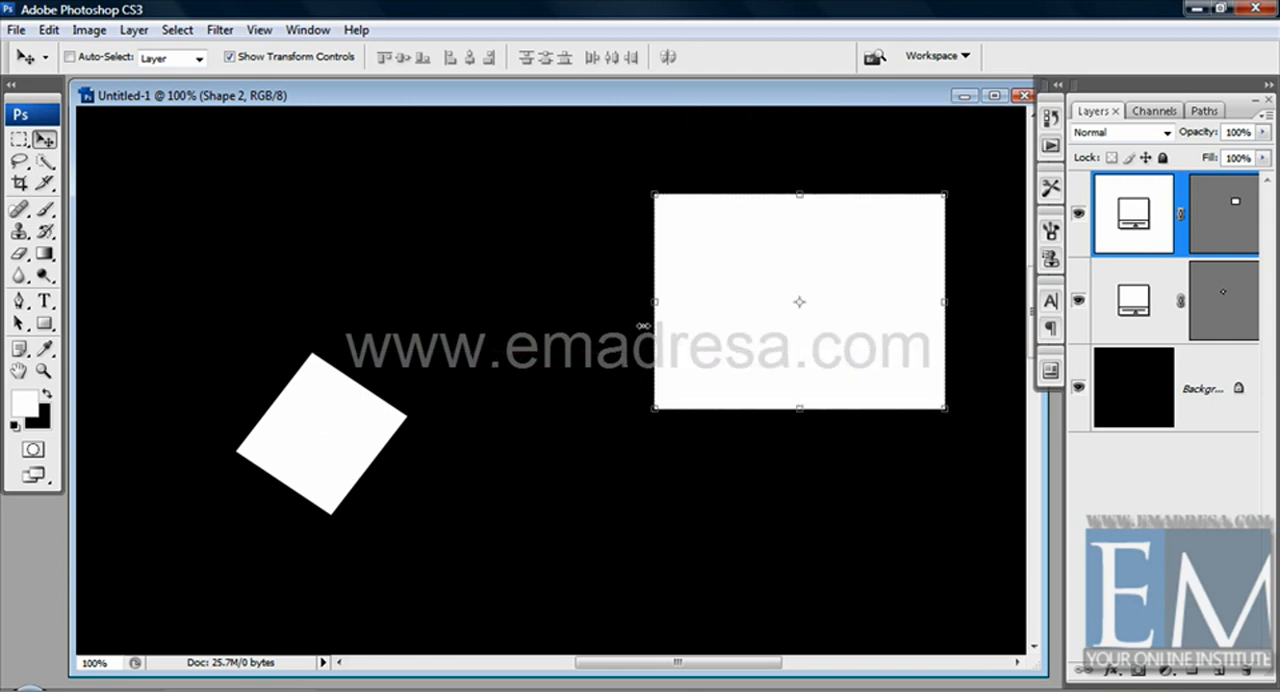
left_click_drag(710, 371, 624, 422)
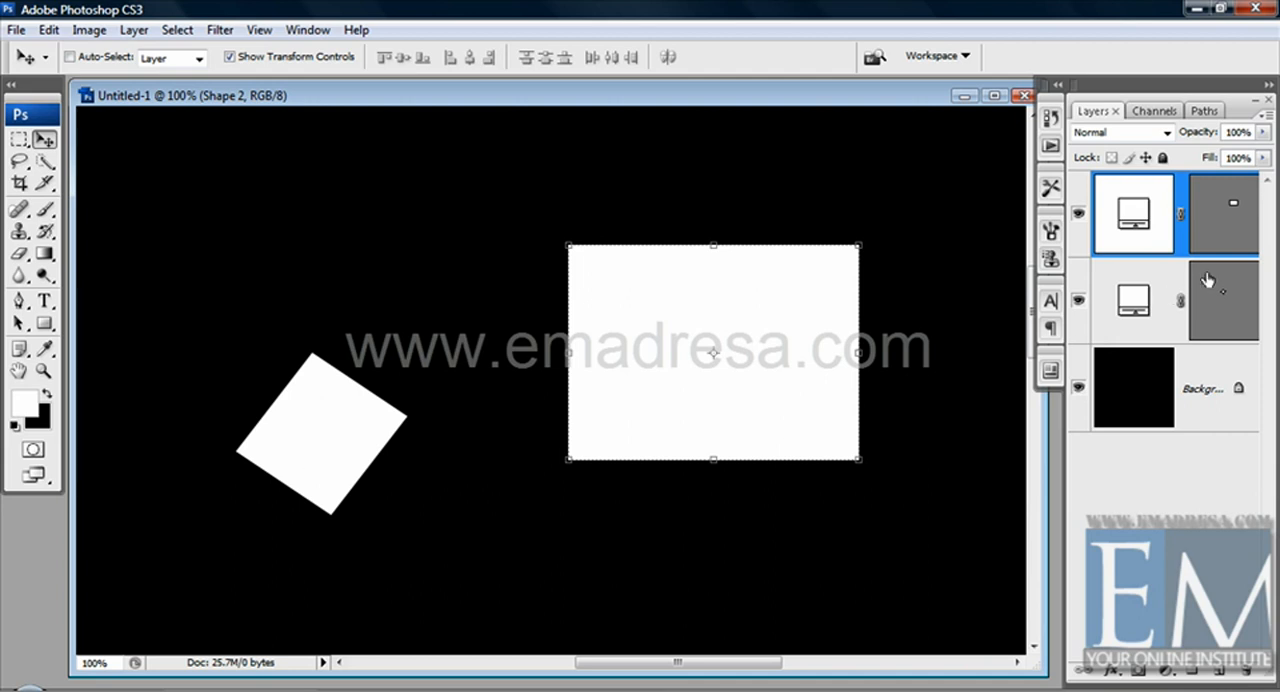
Make the small rotated shape's layer active and move that shape up and to the left on the canvas
left_click(1163, 288)
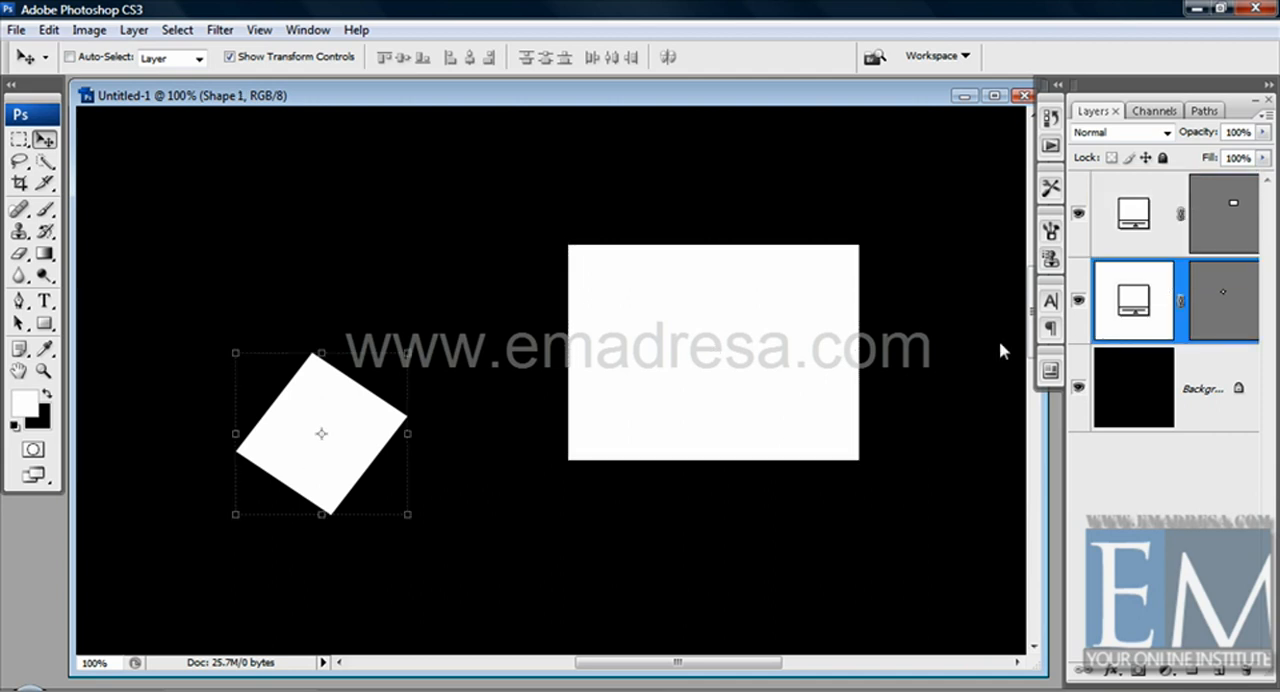
left_click_drag(312, 379, 257, 209)
left_click_drag(578, 342, 806, 553)
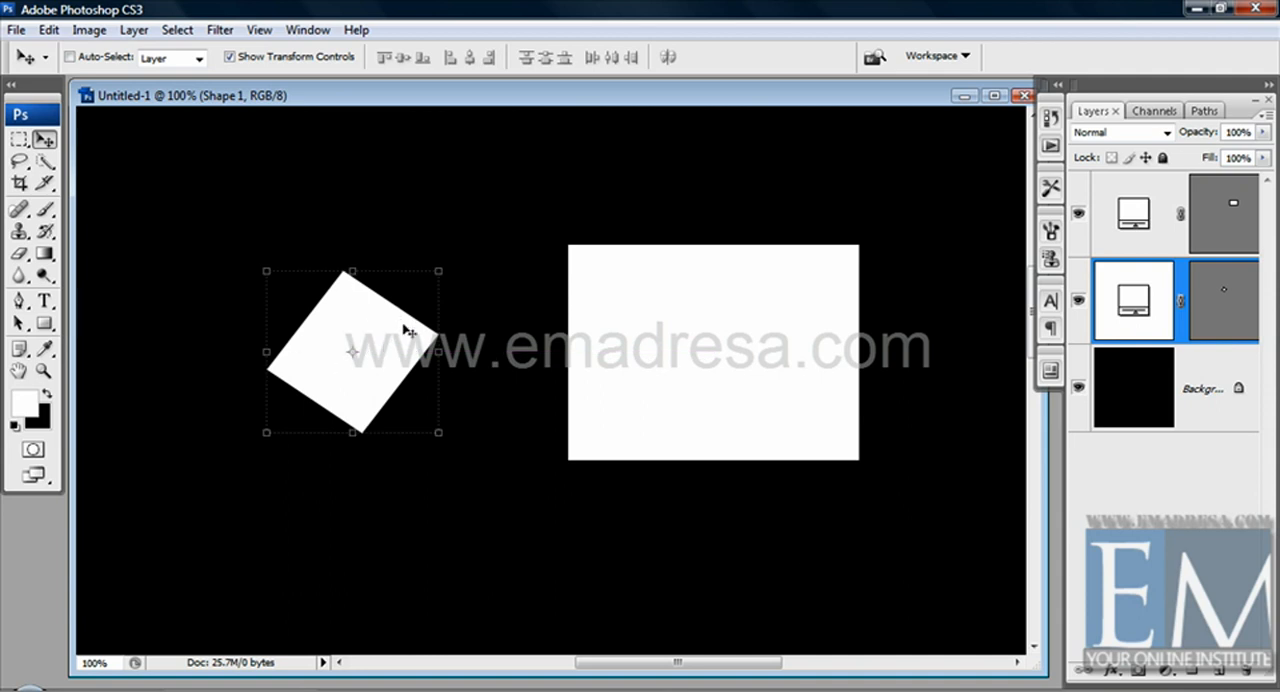
left_click_drag(650, 501, 600, 485)
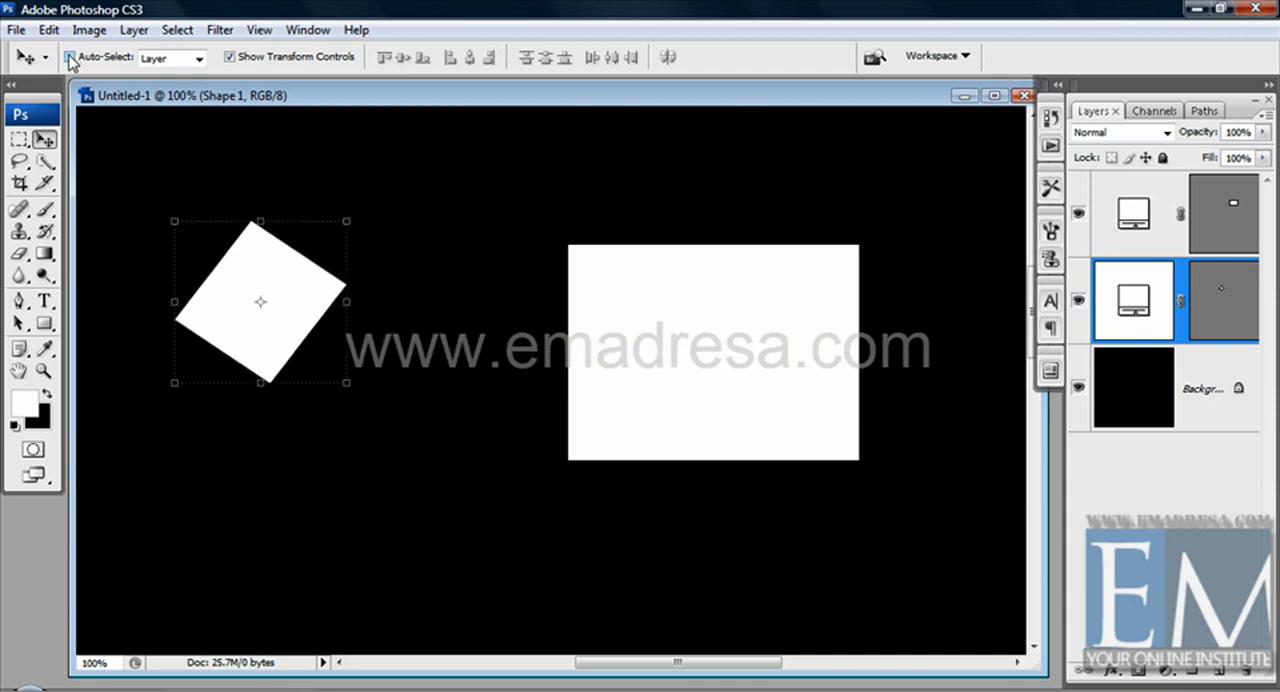
Turn Auto-Select back on with Layer as its target, and deselect the shape
left_click(71, 58)
left_click(186, 60)
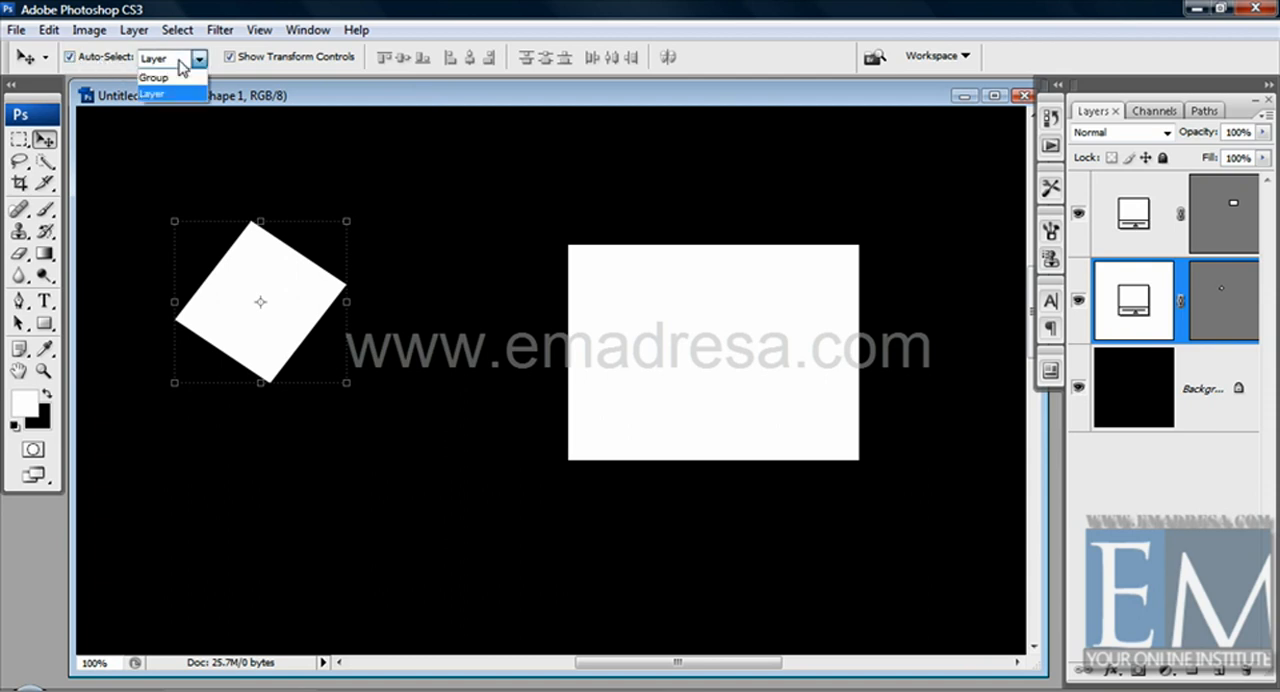
left_click(173, 94)
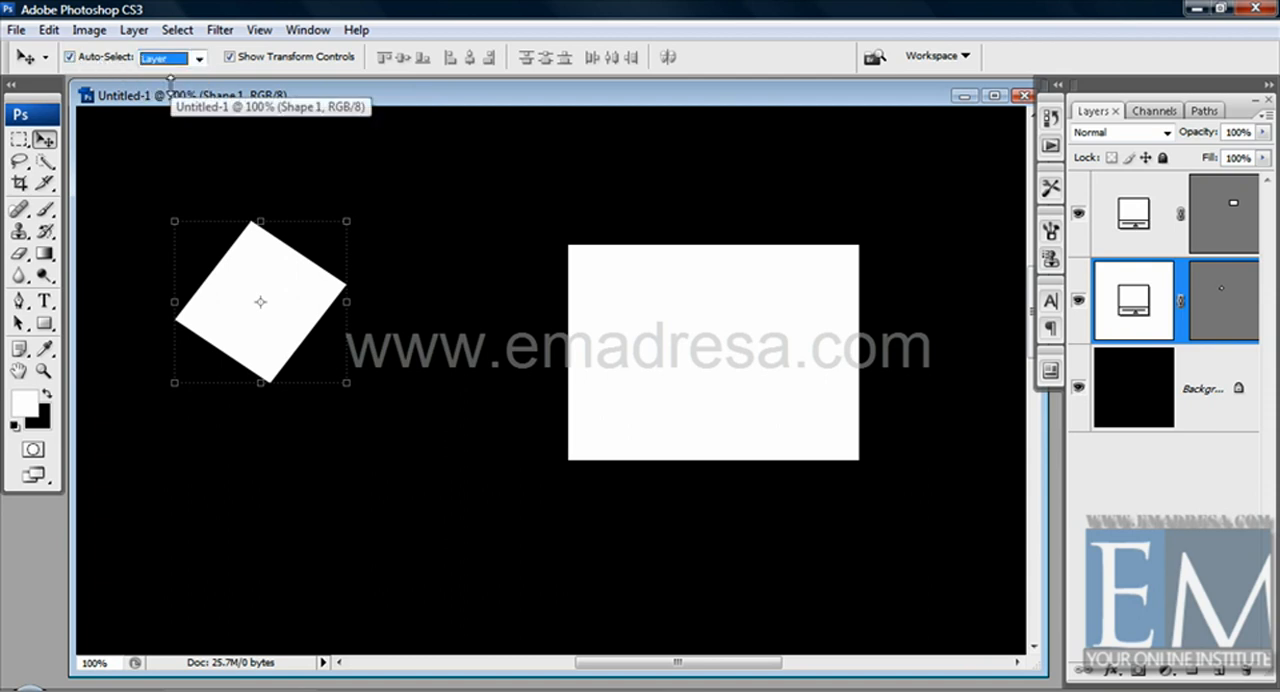
left_click(150, 148)
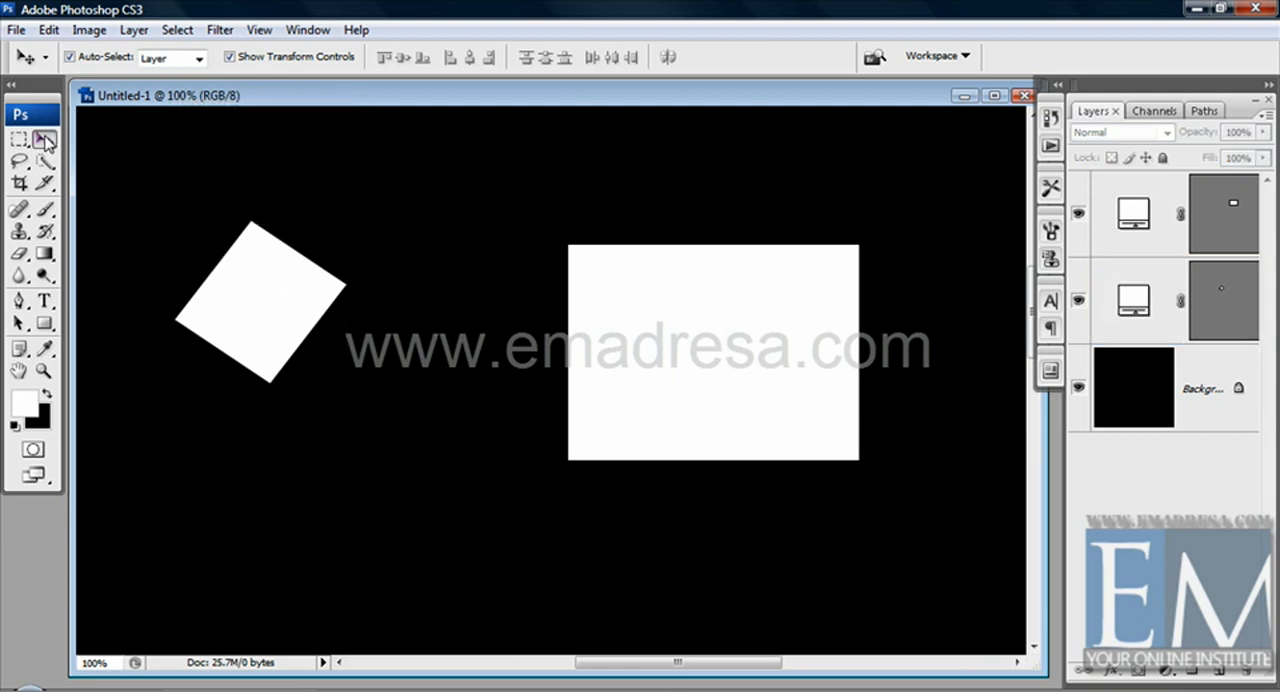
Shift the large rectangle up and to the right, and the small rotated shape slightly up
left_click_drag(660, 360, 715, 302)
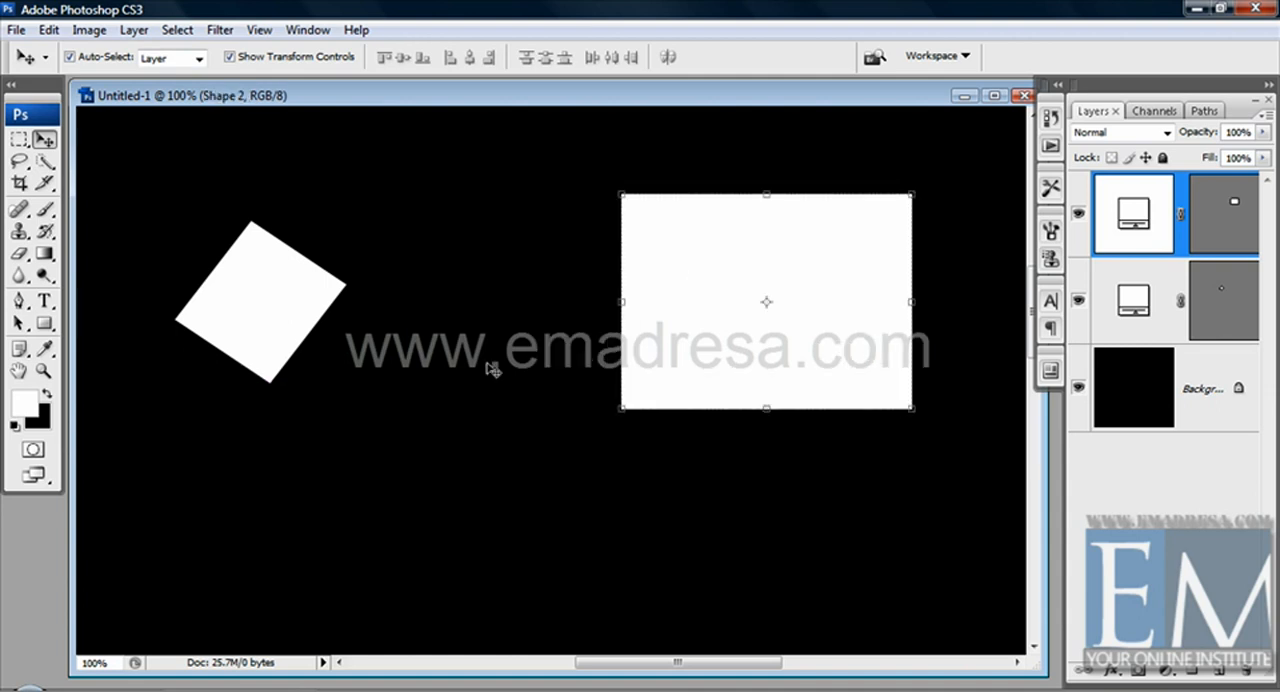
left_click(270, 279)
left_click_drag(269, 280, 280, 250)
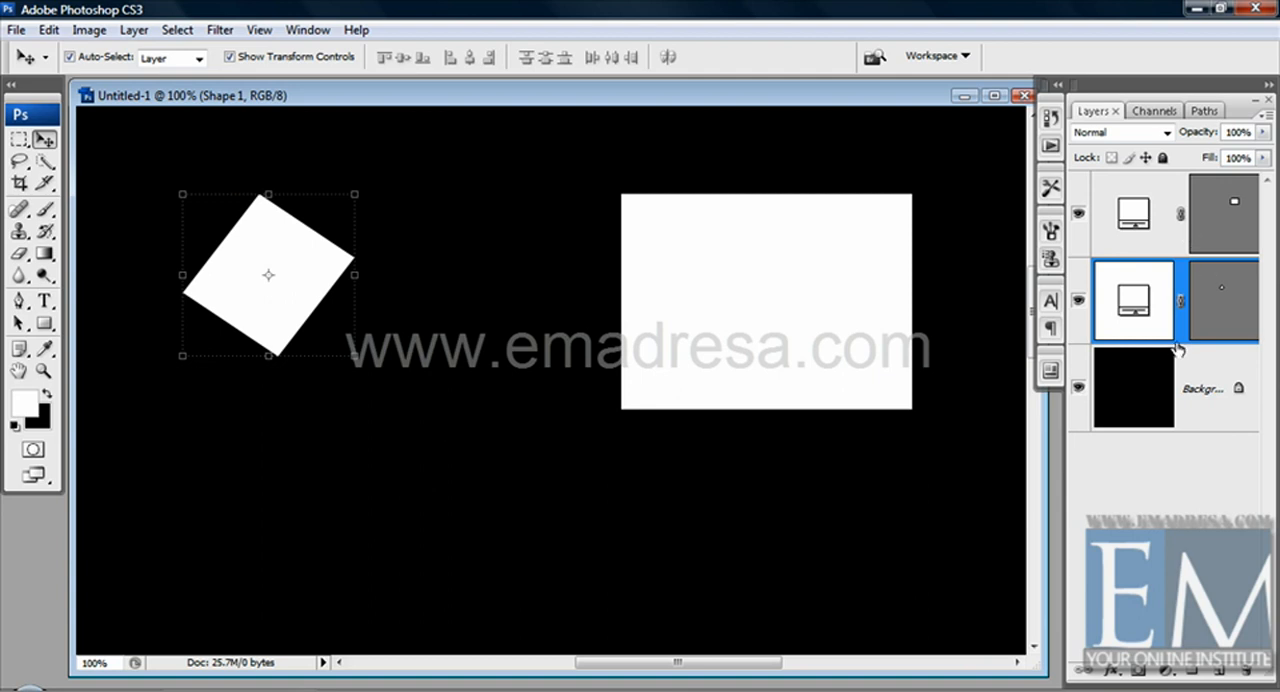
Alternate the selection between the two shapes directly on the canvas, ending on the large rectangle
left_click(891, 249)
left_click(309, 270)
left_click(780, 301)
left_click(236, 288)
left_click(645, 272)
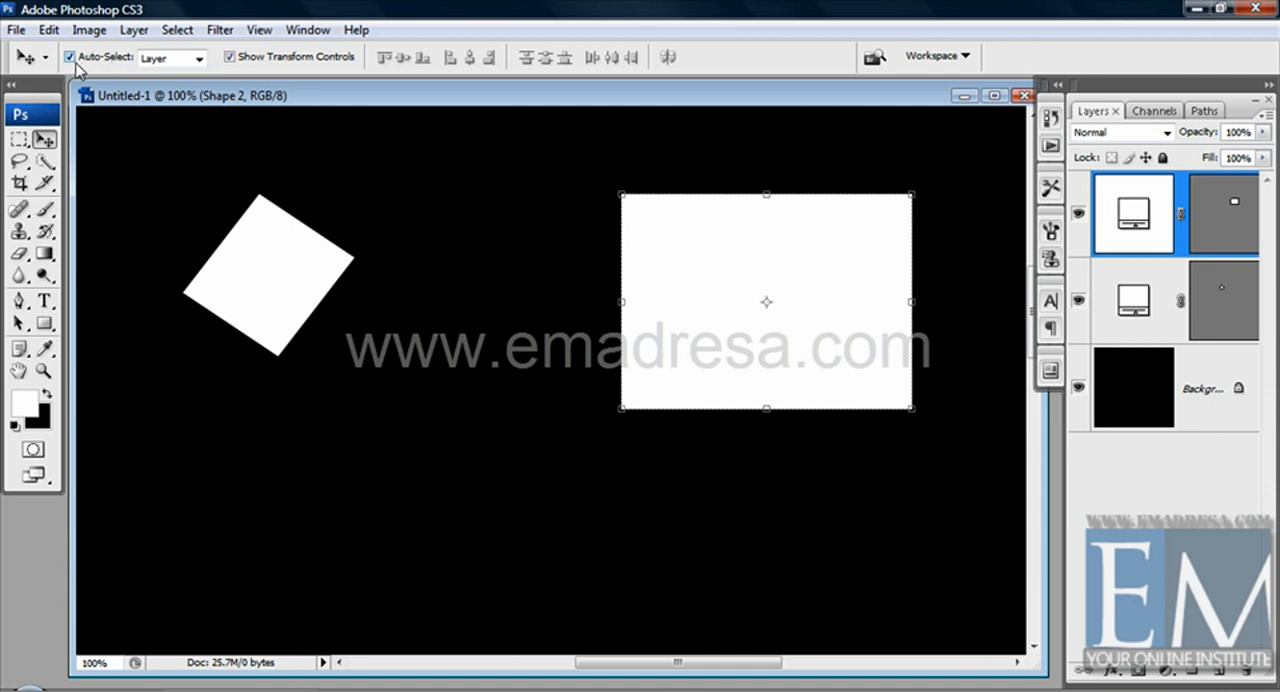
Change the Auto-Select target to Group
left_click(172, 58)
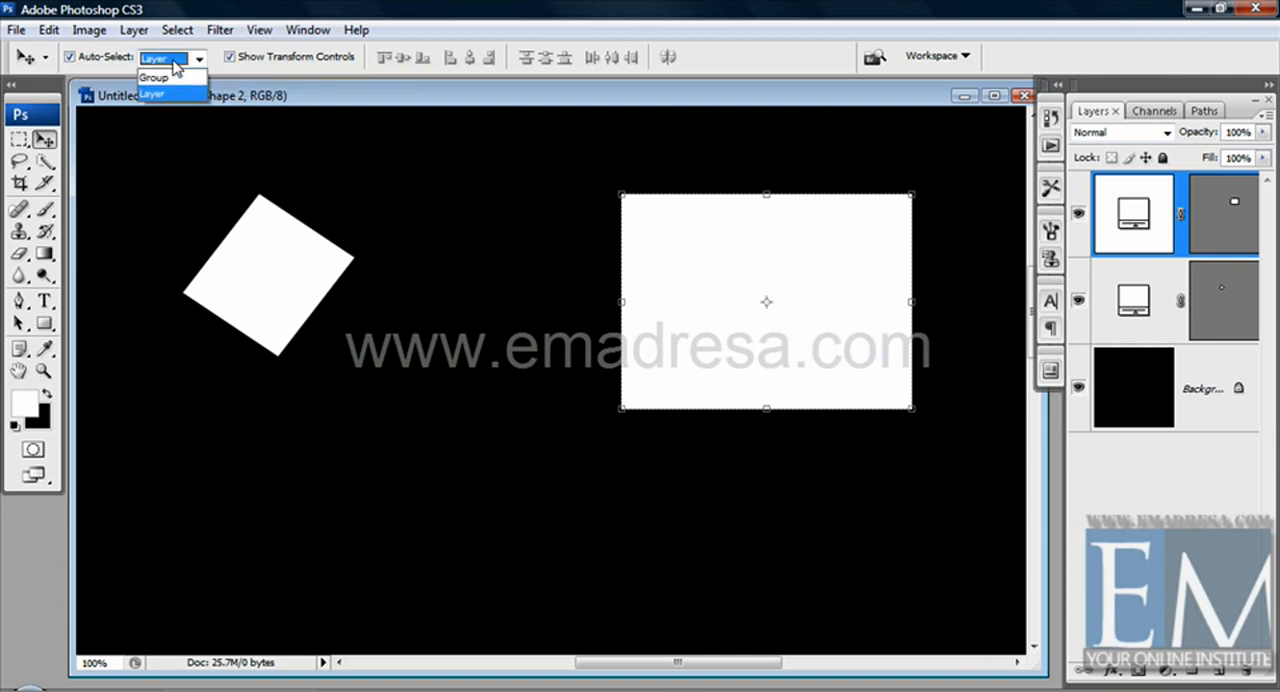
left_click(165, 79)
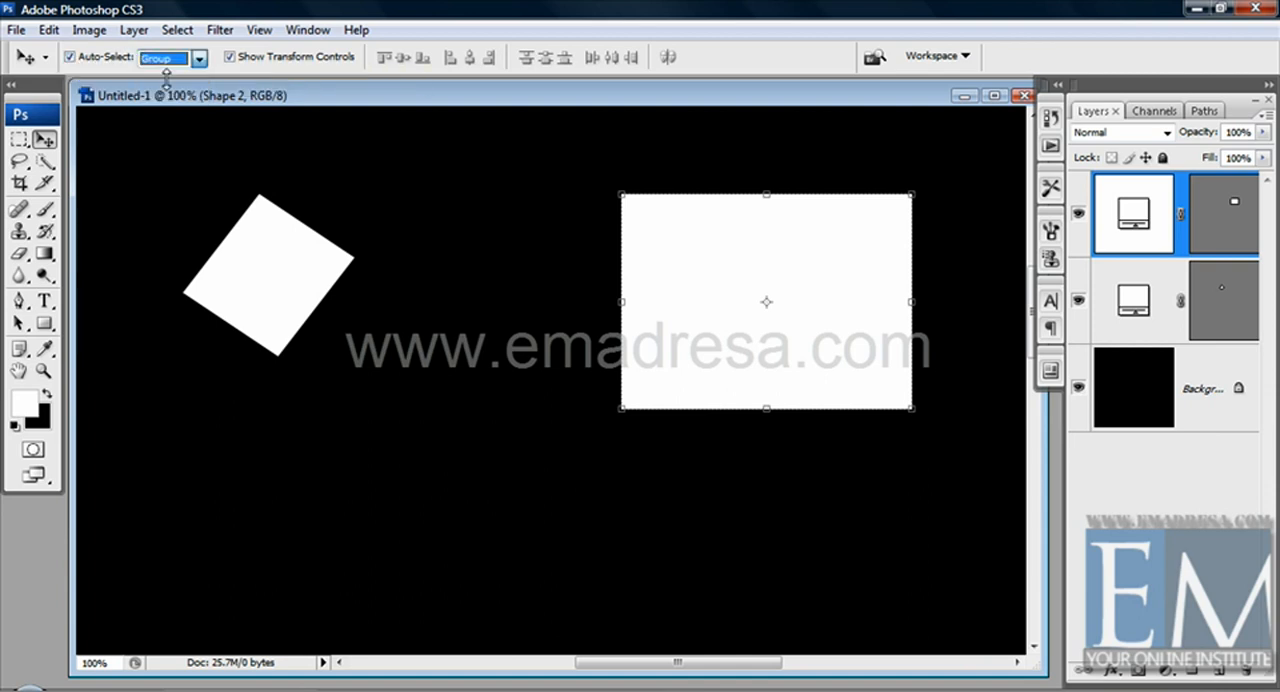
left_click(186, 60)
left_click(177, 84)
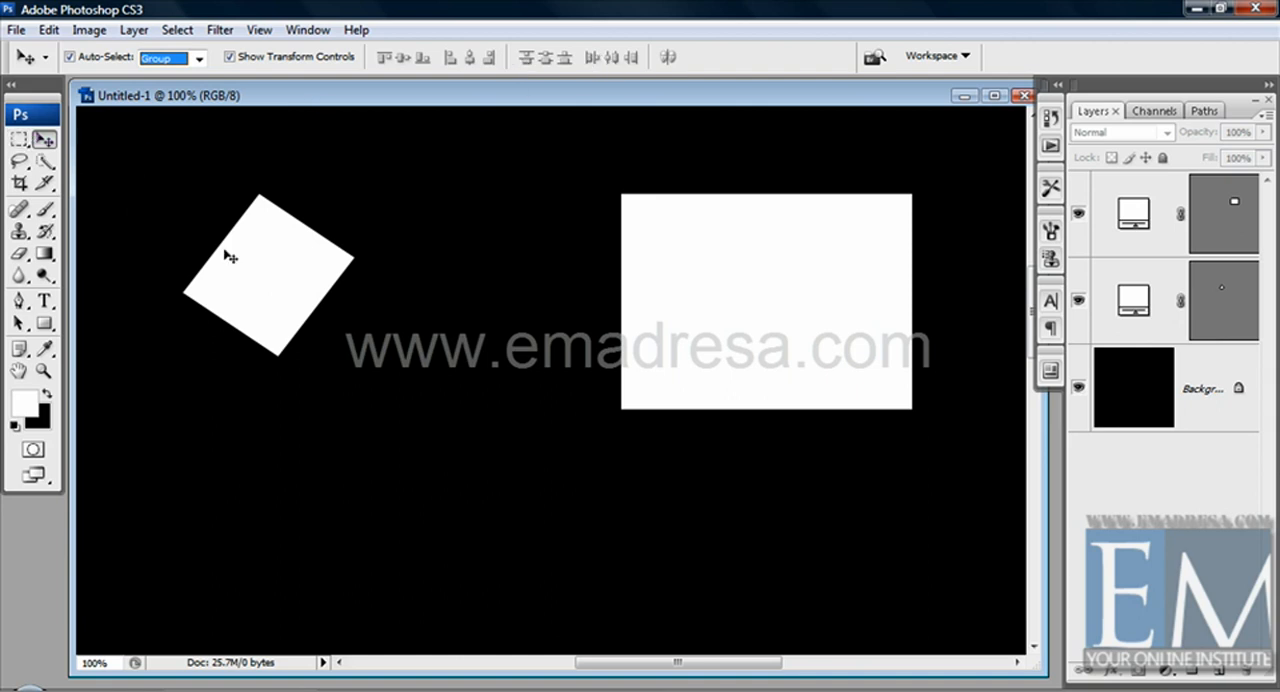
Move the small rotated shape down and enlarge it to about 105.2% width and 104.9% height
left_click_drag(229, 256, 203, 277)
left_click_drag(285, 287, 336, 391)
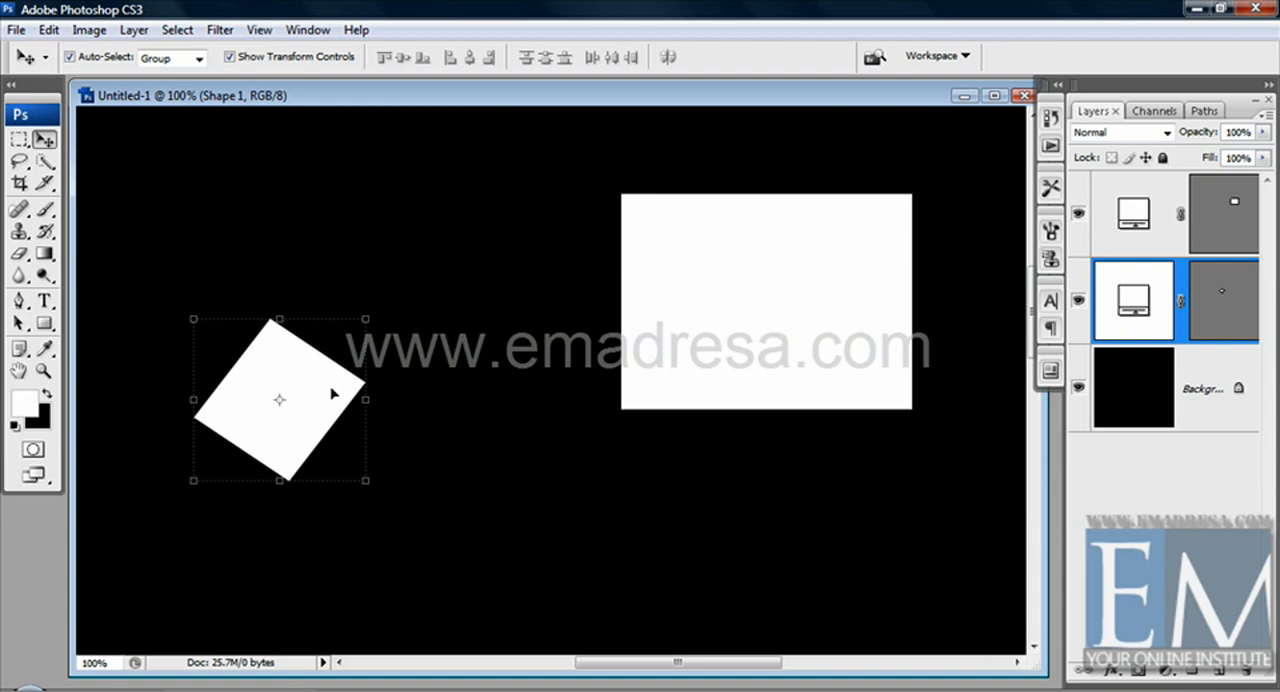
left_click_drag(366, 319, 374, 311)
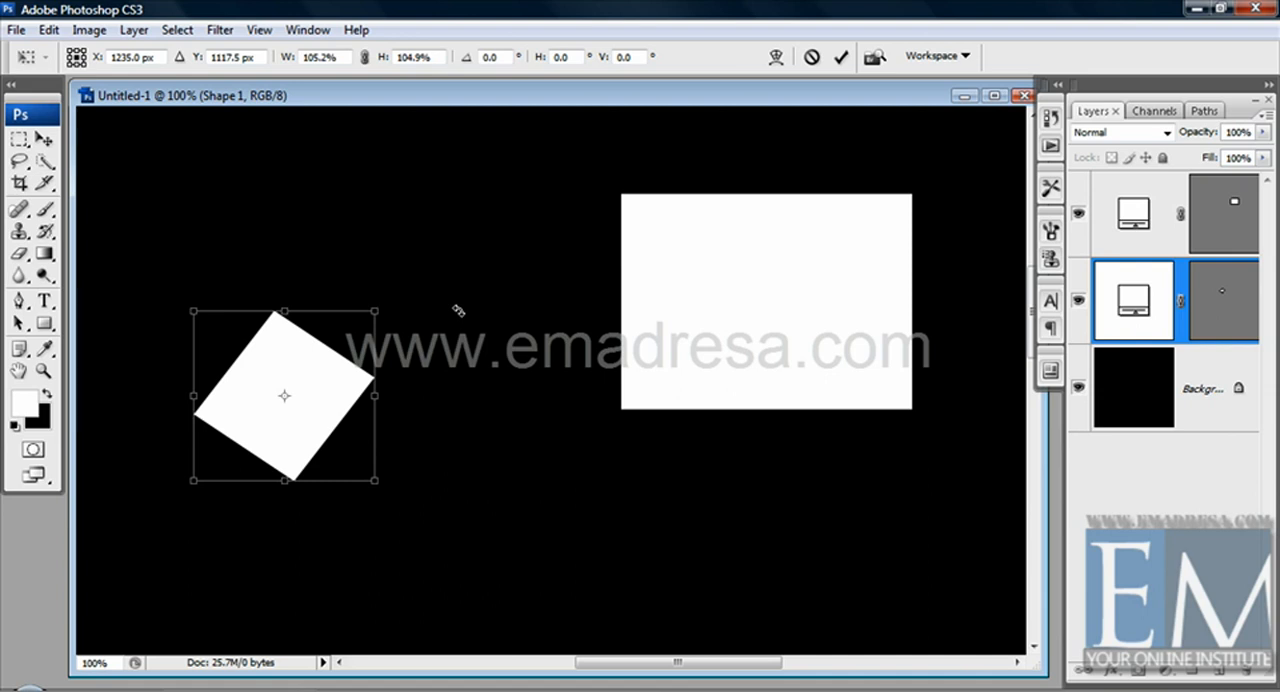
key("Return")
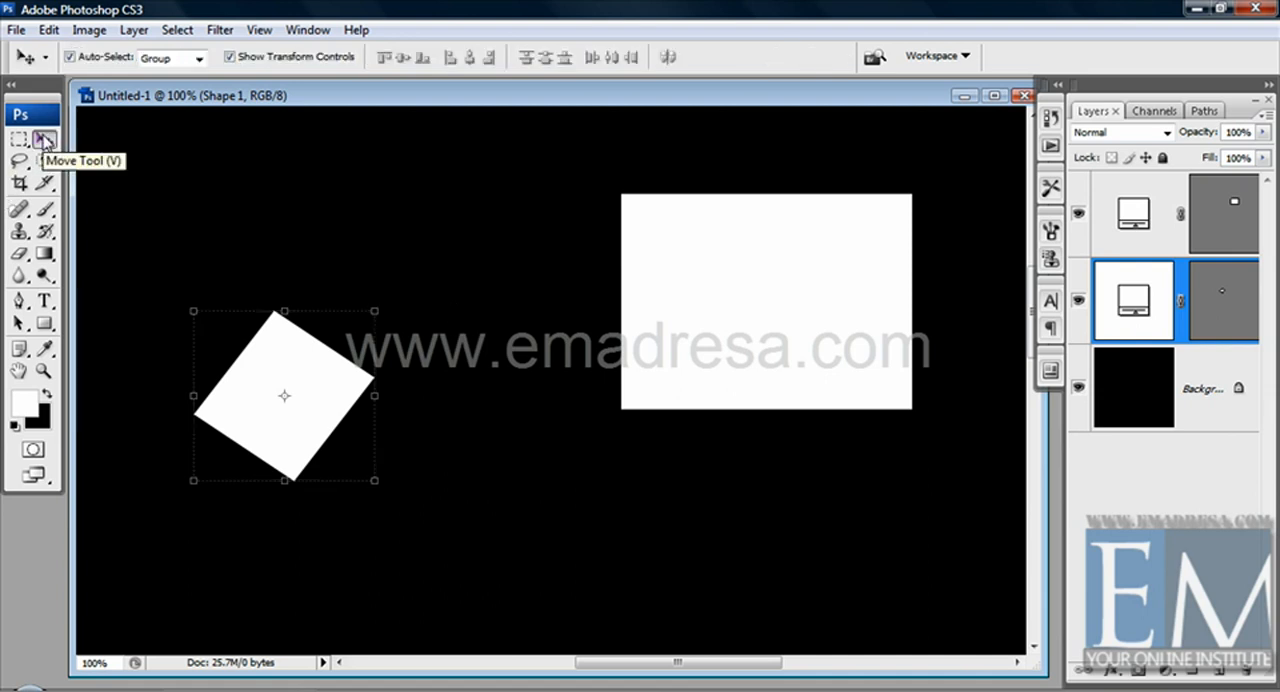
Deselect the small shape, then switch to the Brush tool and back to the Move tool
left_click(168, 160)
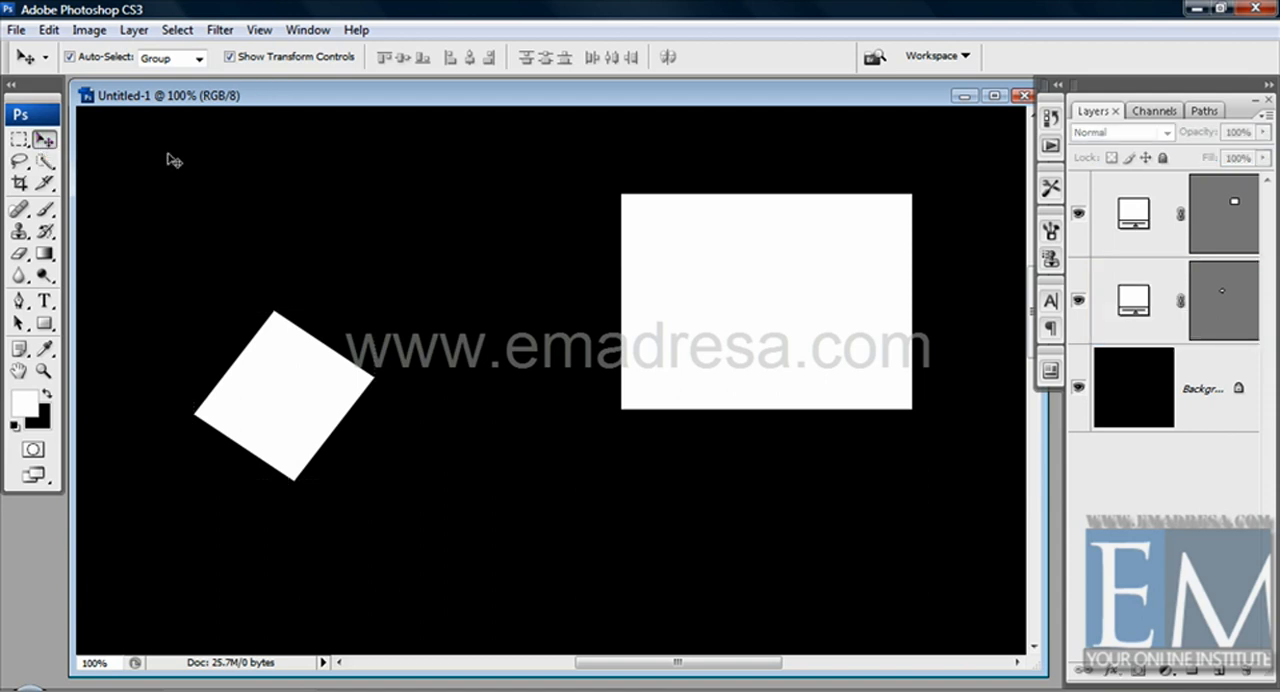
left_click(44, 209)
key("v")
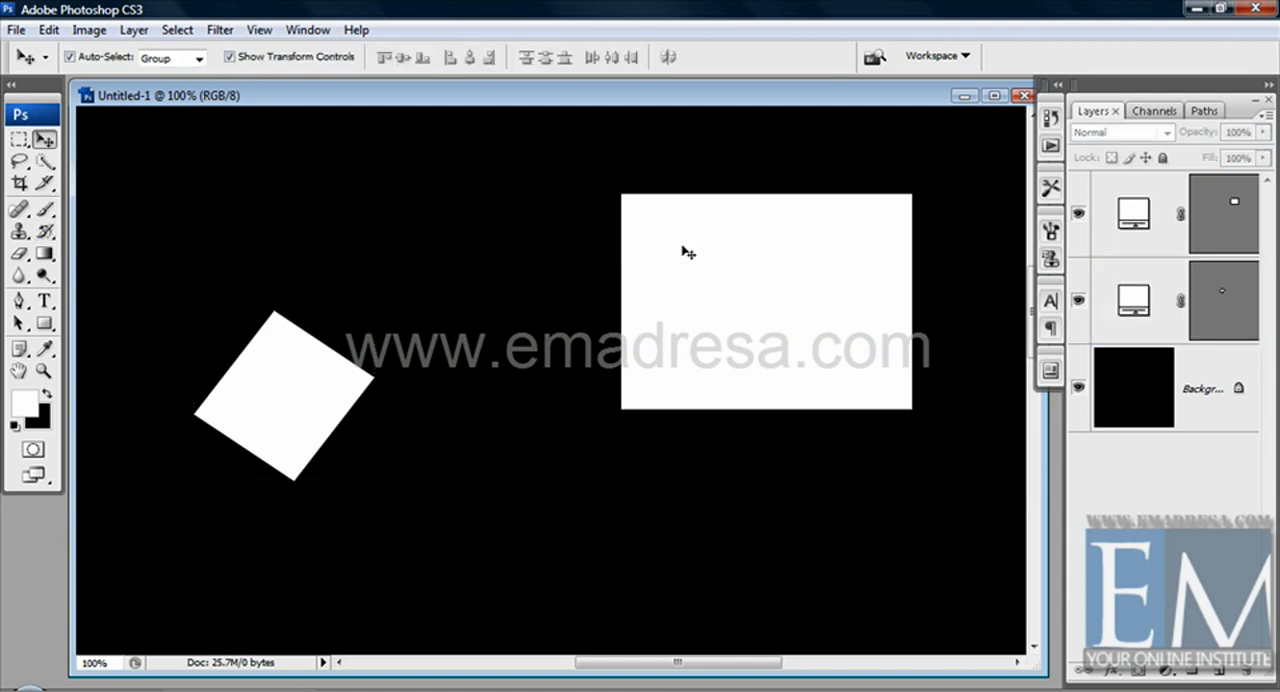